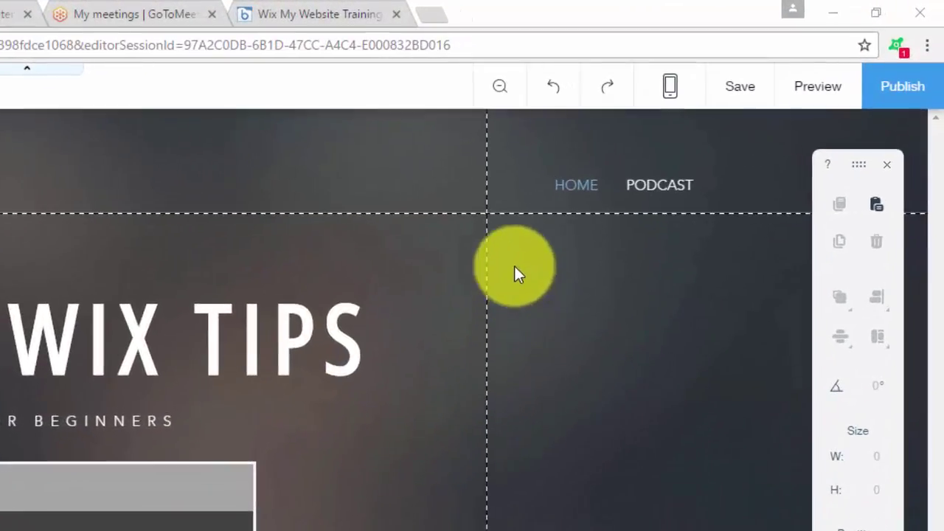
Step: Switch the editor from desktop to Edit Mobile View for the Weekly Wix Tips site
{"action": "left_click", "coordinate": [670, 96]}
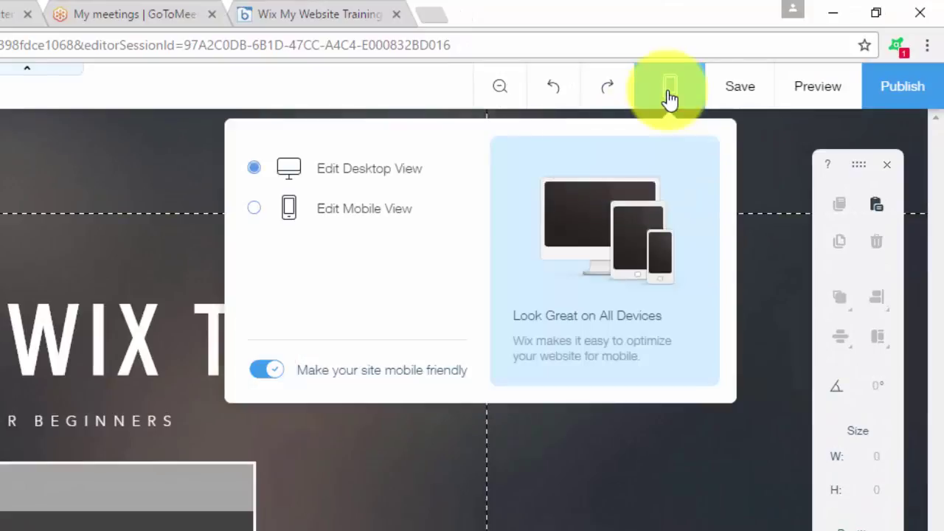
{"action": "left_click", "coordinate": [369, 209]}
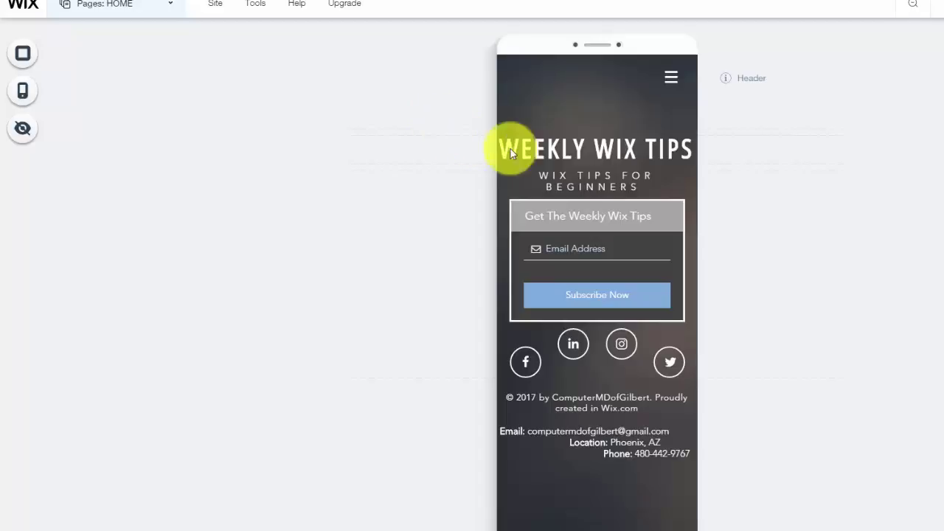
Step: Select the WEEKLY WIX TIPS heading, review its 84 px text settings, and scale it down then back up
{"action": "left_click", "coordinate": [591, 151]}
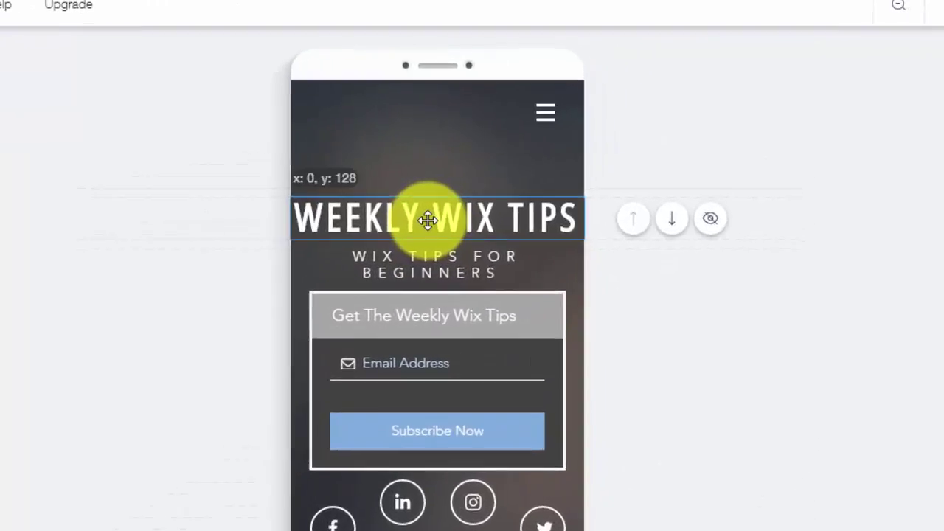
{"action": "mouse_move", "coordinate": [435, 218]}
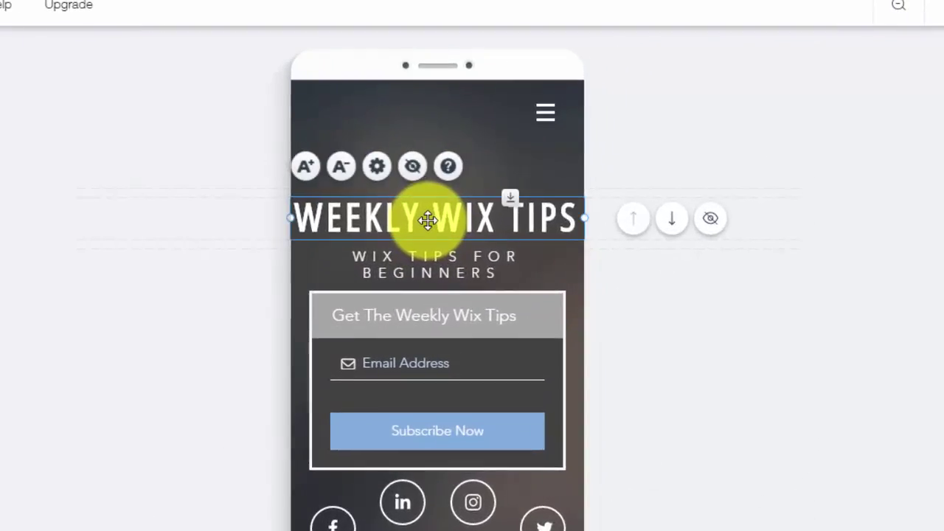
{"action": "double_click", "coordinate": [428, 220]}
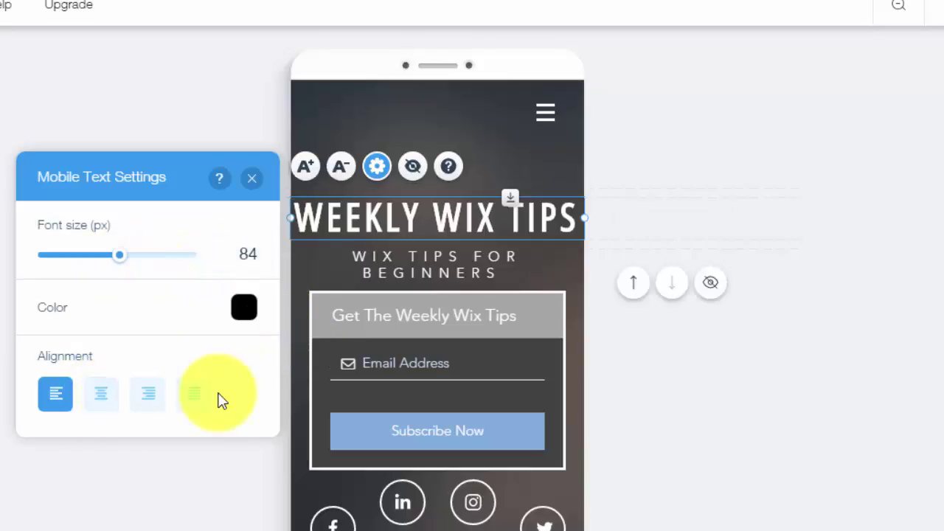
{"action": "left_click", "coordinate": [251, 178]}
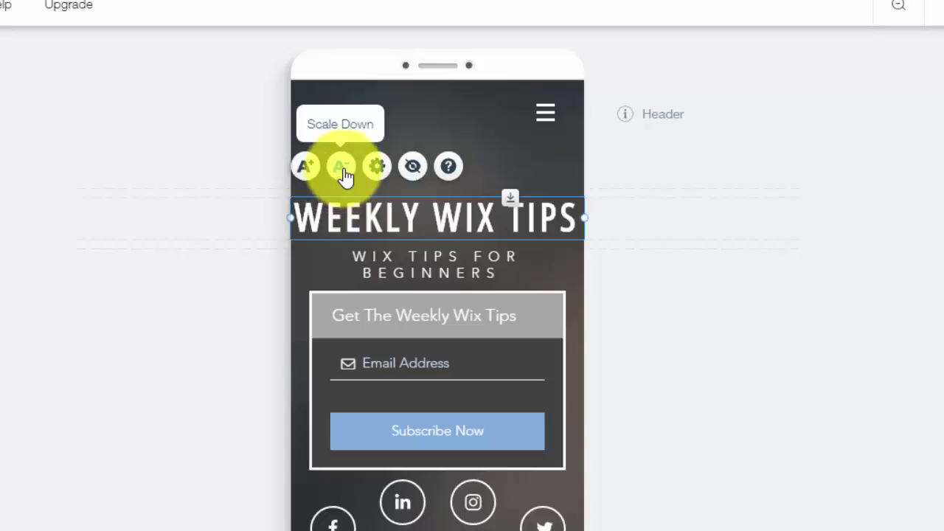
{"action": "left_click", "coordinate": [344, 175]}
{"action": "left_click", "coordinate": [306, 168]}
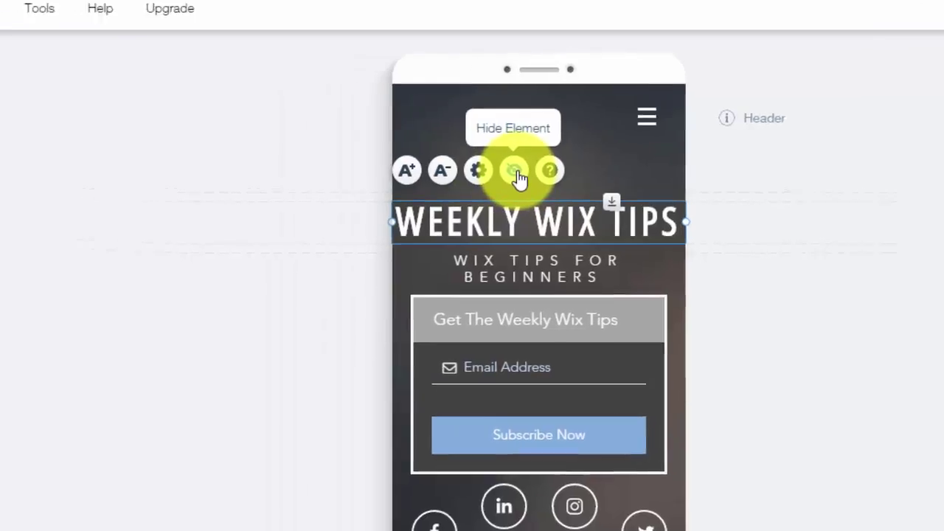
Step: Hide the WEEKLY WIX TIPS heading, then restore it from the Hidden Elements list and close the list
{"action": "left_click", "coordinate": [415, 170]}
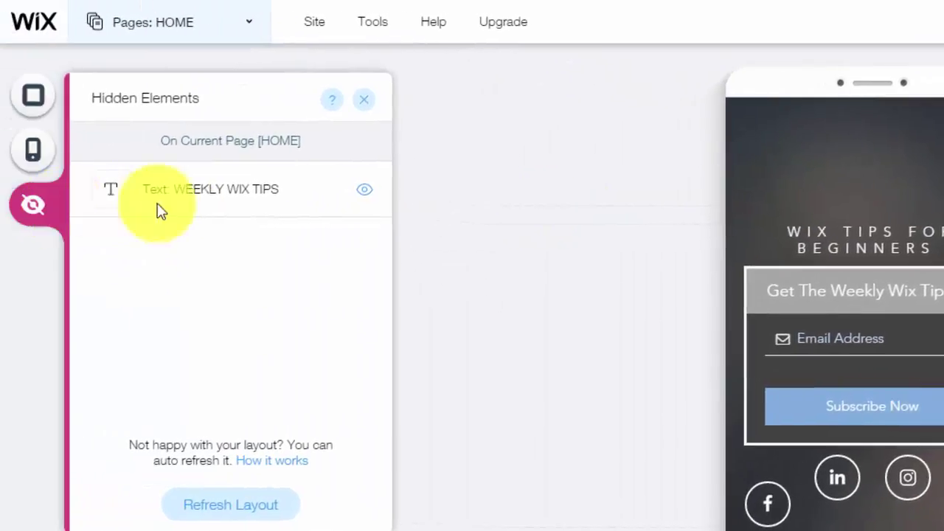
{"action": "left_click", "coordinate": [369, 192]}
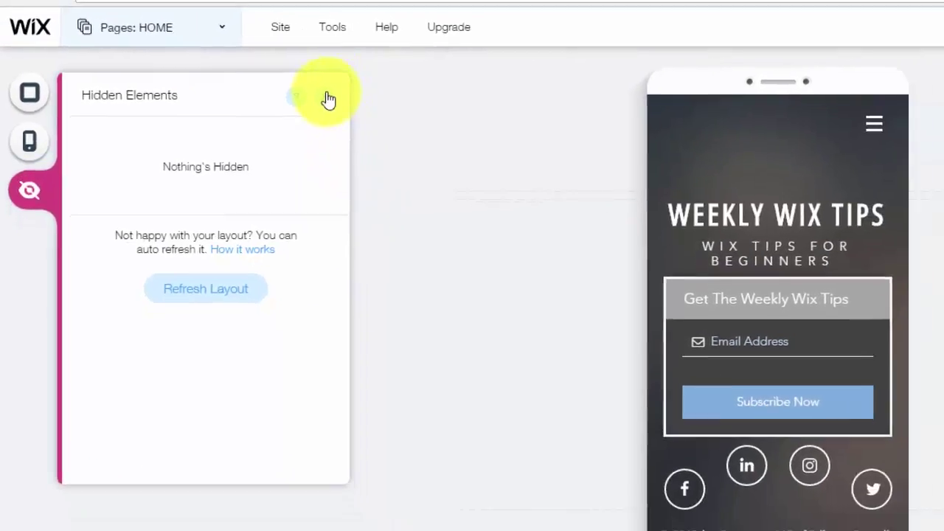
{"action": "left_click", "coordinate": [366, 110]}
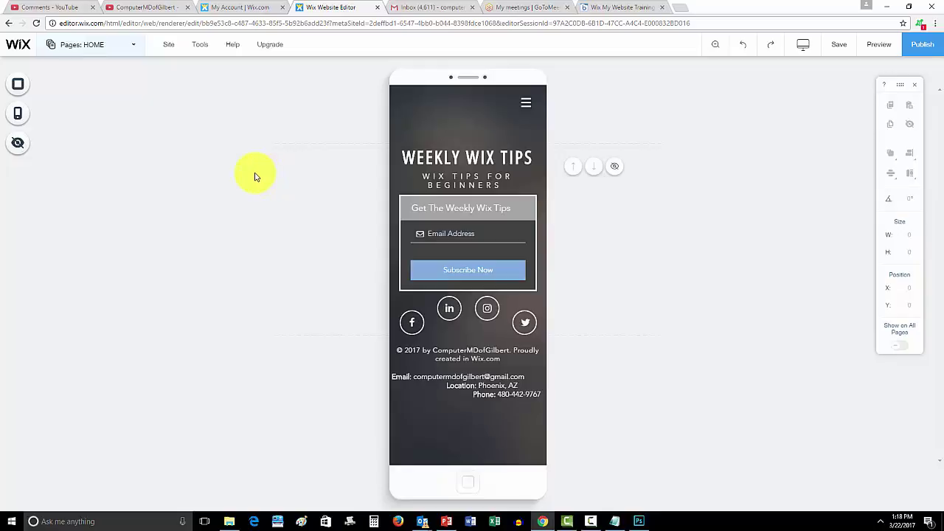
Step: Check the heading's Mobile Text Settings showing 72 px text, then close them
{"action": "left_click", "coordinate": [442, 157]}
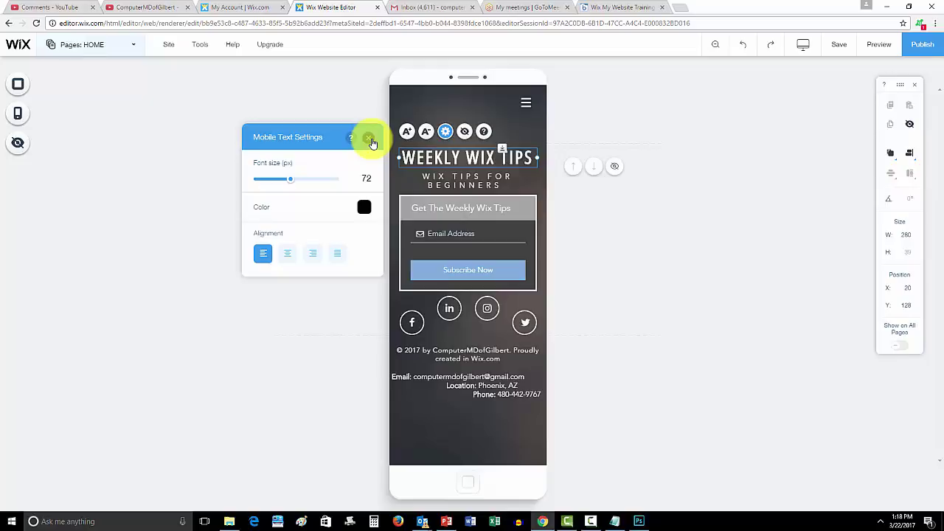
{"action": "left_click", "coordinate": [369, 138]}
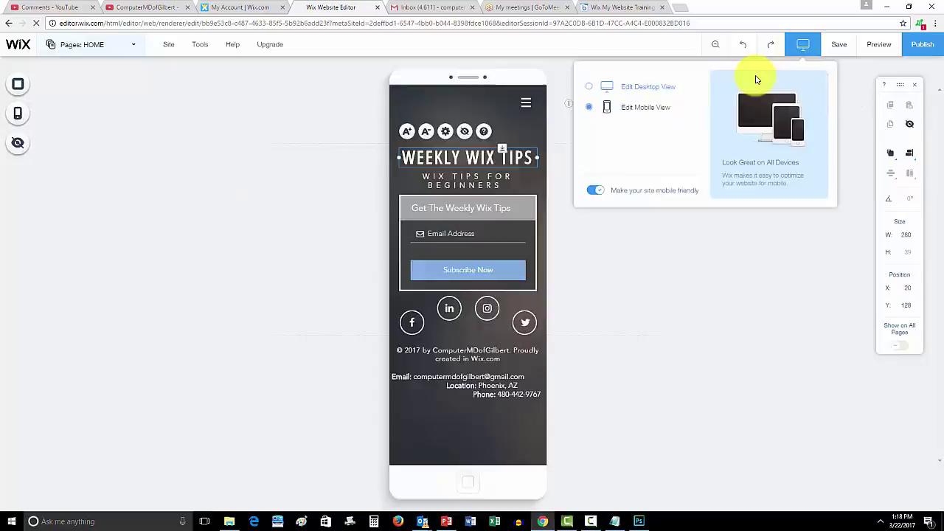
Step: Choose Edit Desktop View to return to the full-width WEEKLY WIX TIPS page
{"action": "left_click", "coordinate": [807, 45]}
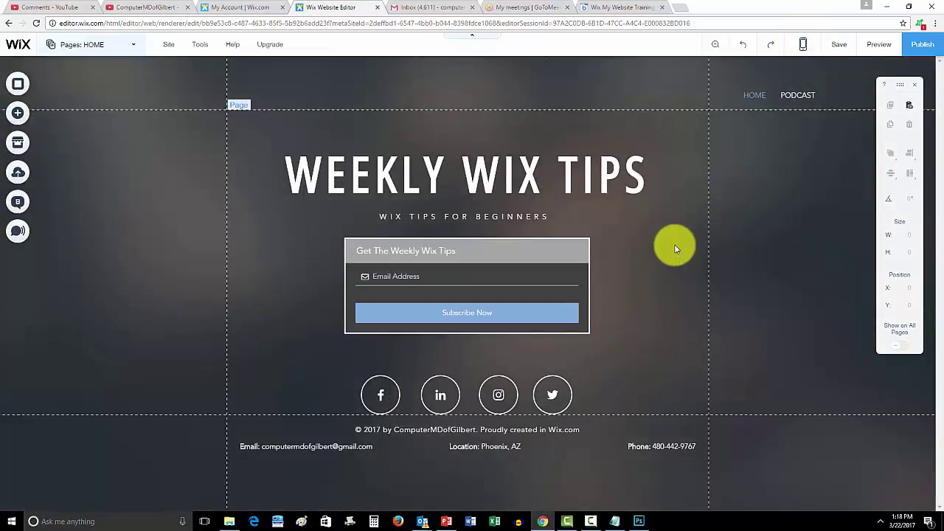